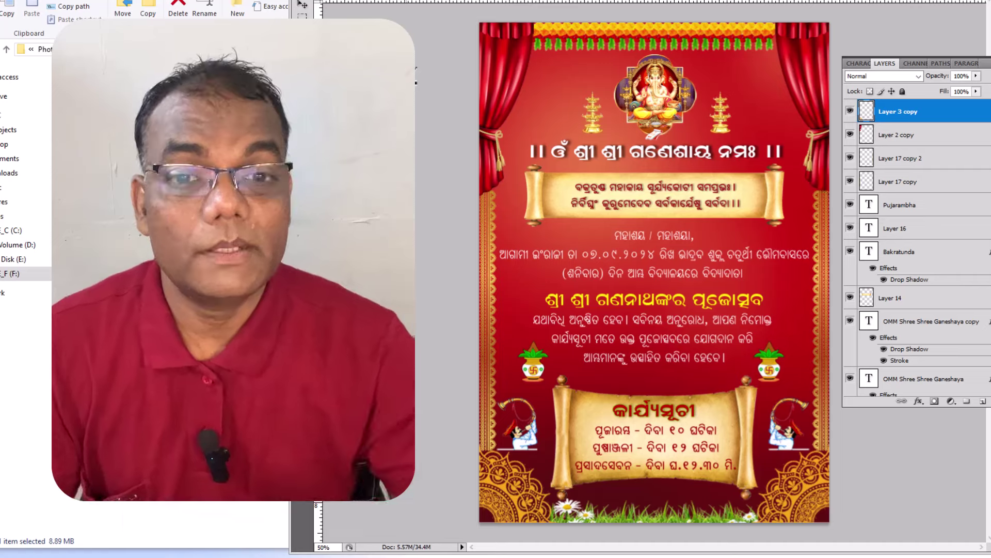
Step: Nudge the Ganesha idol image a few pixels to the right with the Move tool
left_click(303, 4)
left_click_drag(658, 93, 670, 91)
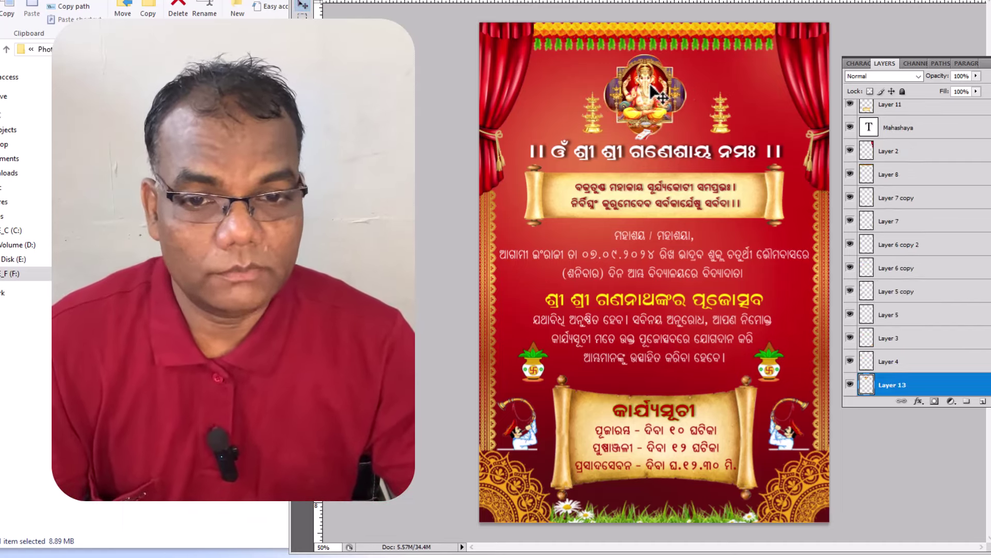
scroll(718, 72, "up", 3)
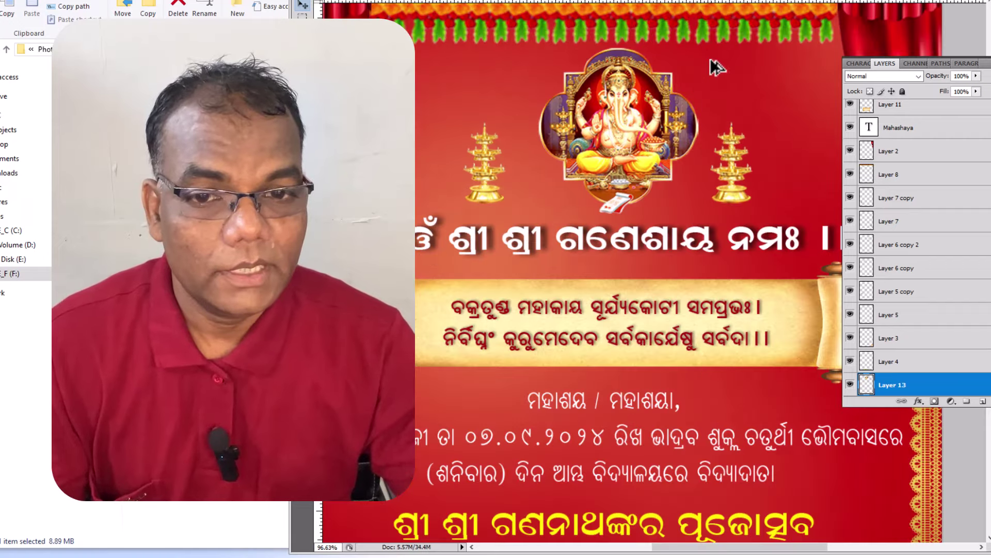
left_click_drag(625, 118, 627, 118)
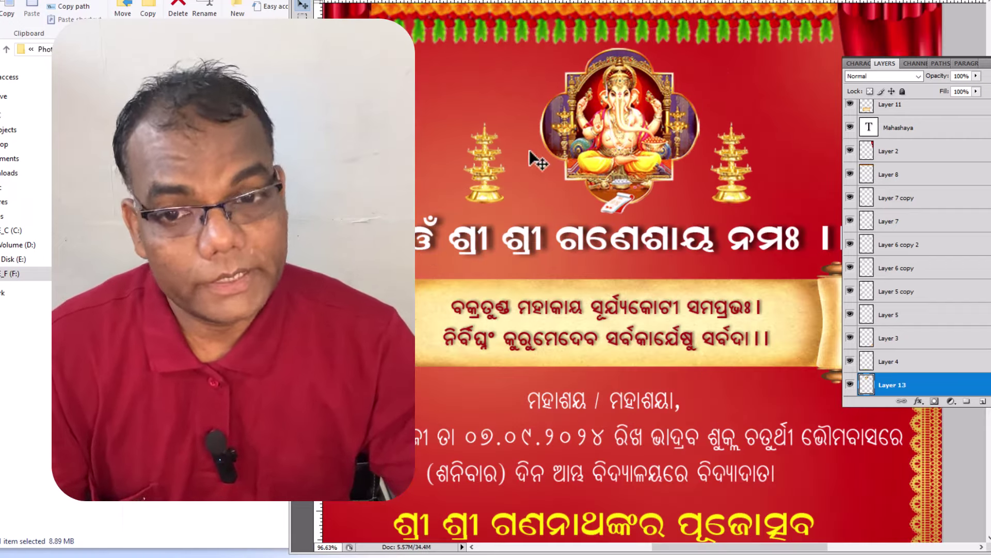
Step: Move the left lamp up and left, then scale it larger beside the idol
left_click_drag(490, 187, 452, 143)
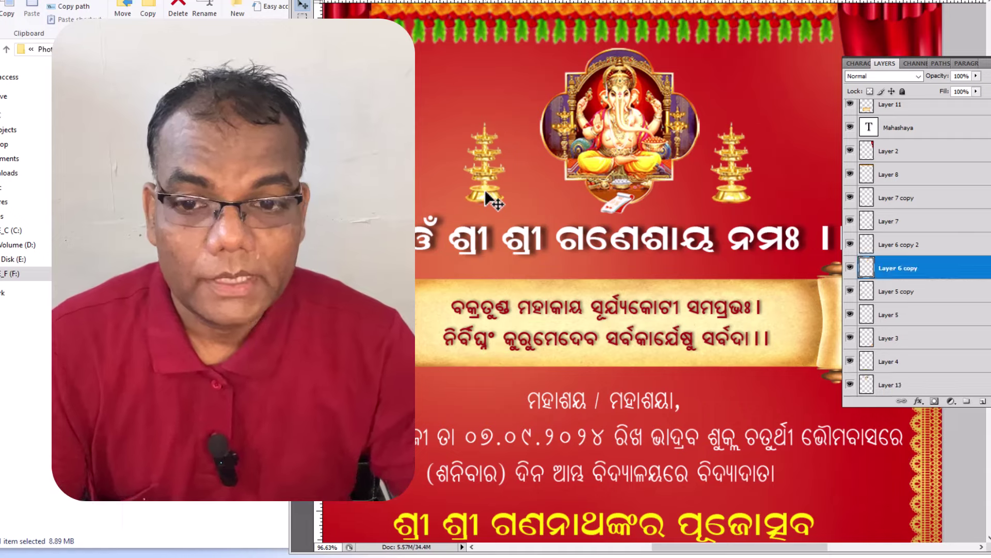
key("ctrl+t")
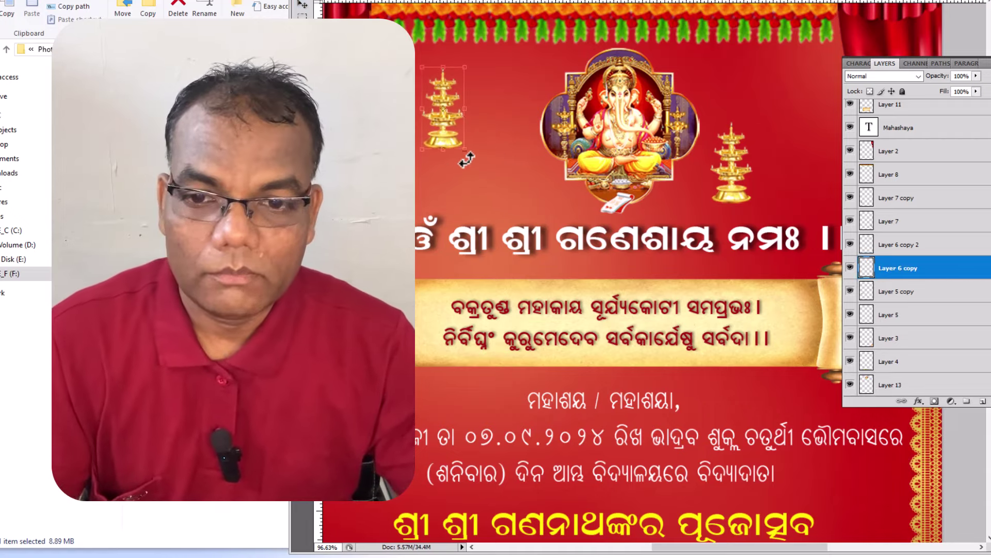
left_click_drag(467, 148, 509, 207)
key("Return")
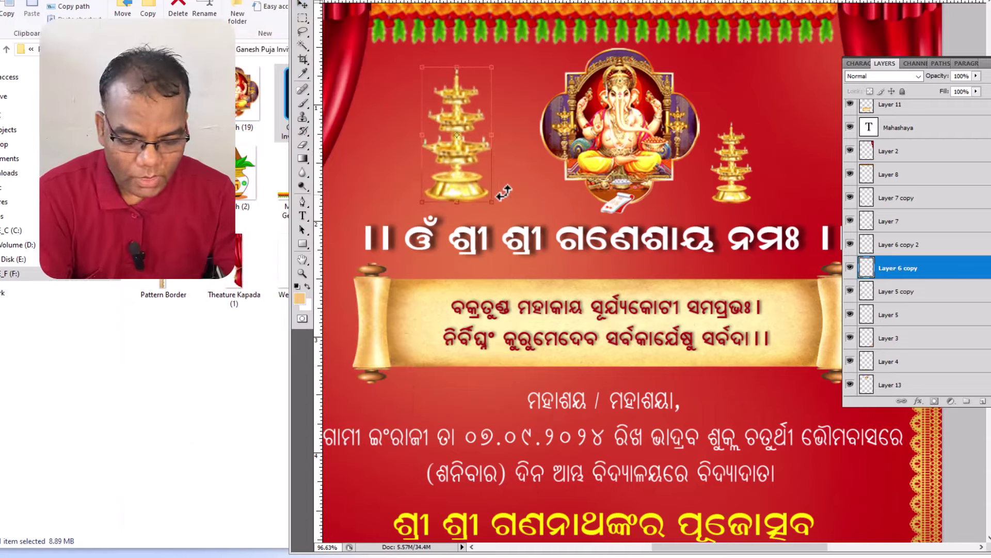
scroll(537, 164, "down", 3)
scroll(572, 258, "up", 1)
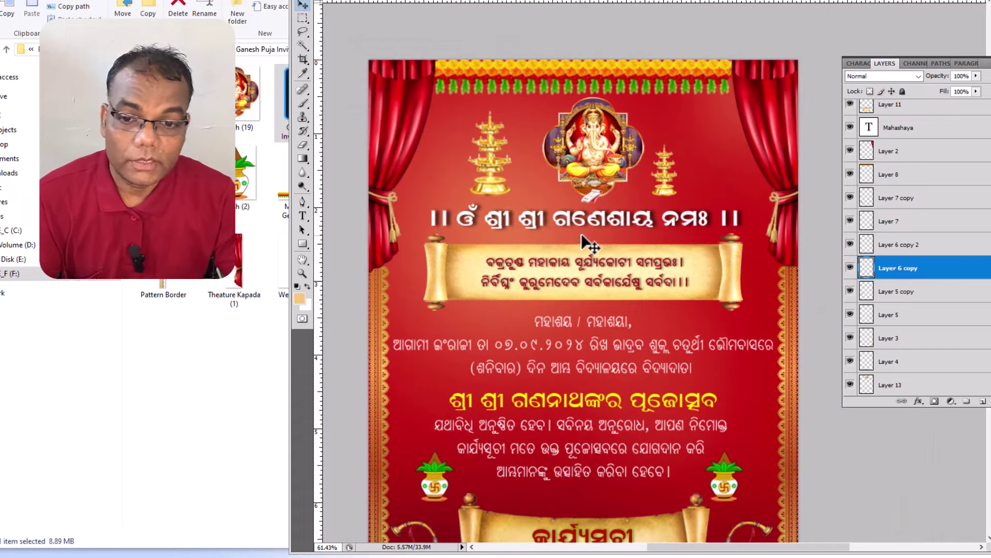
scroll(599, 245, "down", 1)
scroll(607, 244, "down", 1)
scroll(619, 244, "down", 1)
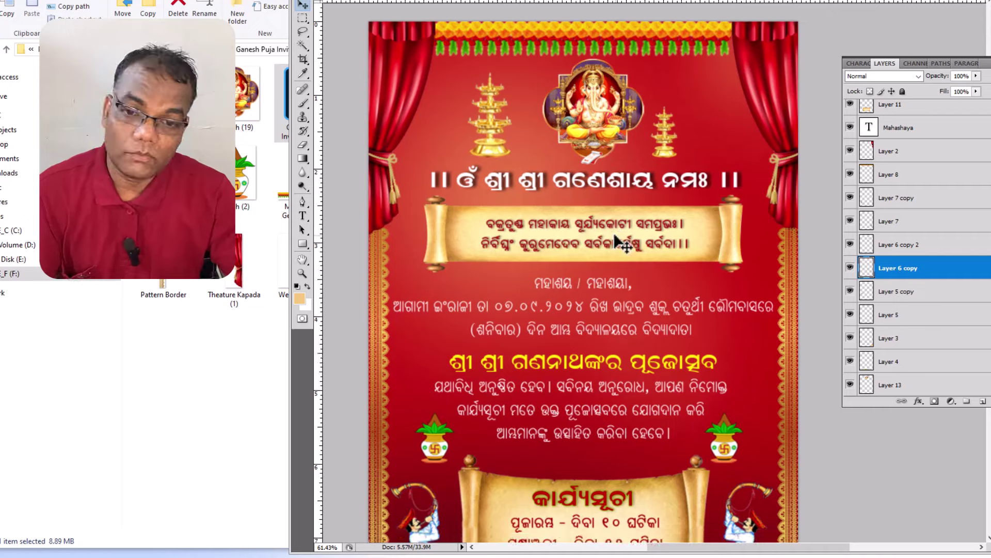
scroll(541, 286, "down", 4)
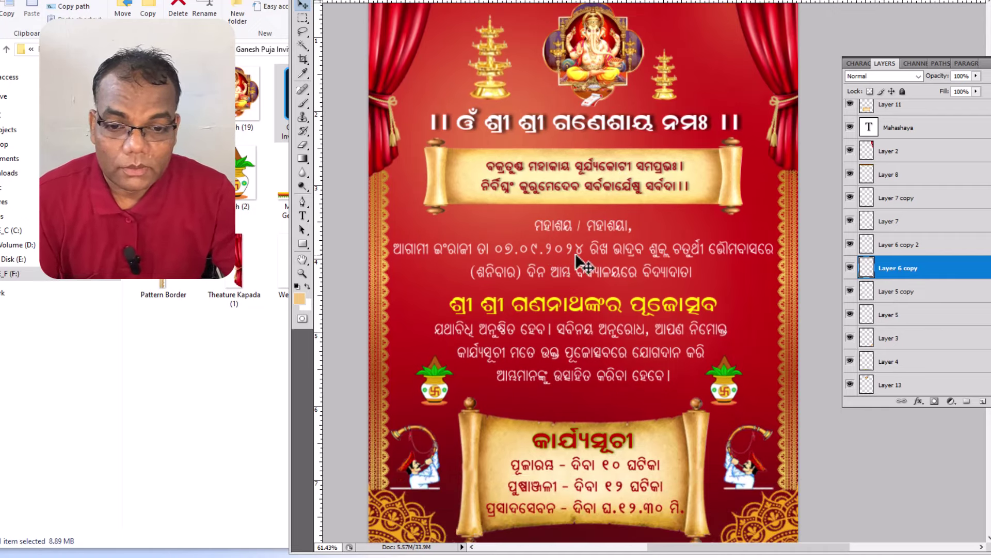
scroll(604, 287, "down", 3)
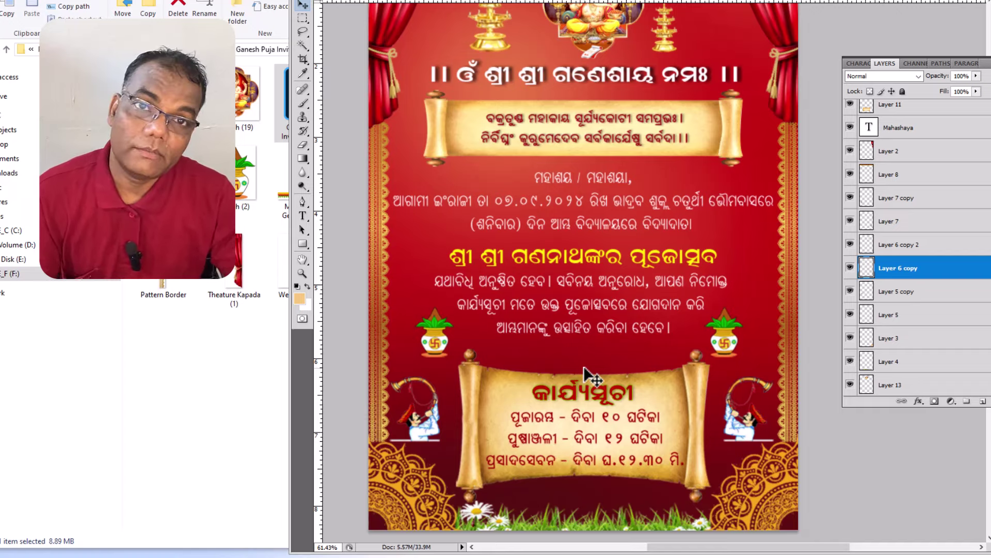
scroll(599, 295, "down", 2)
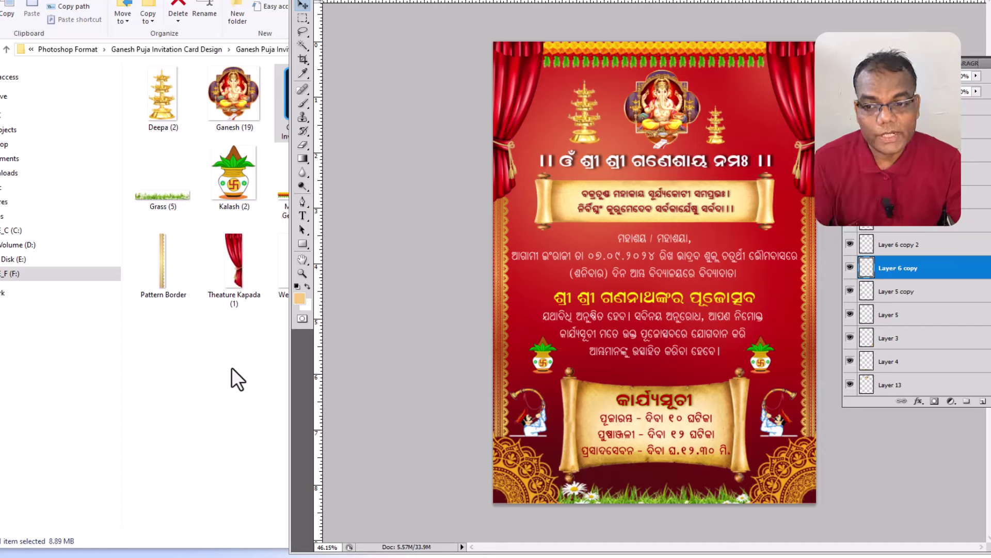
Step: Snap the Ganesh Puja Invitation Card_3 folder window to the left half of the screen
key("super+Left")
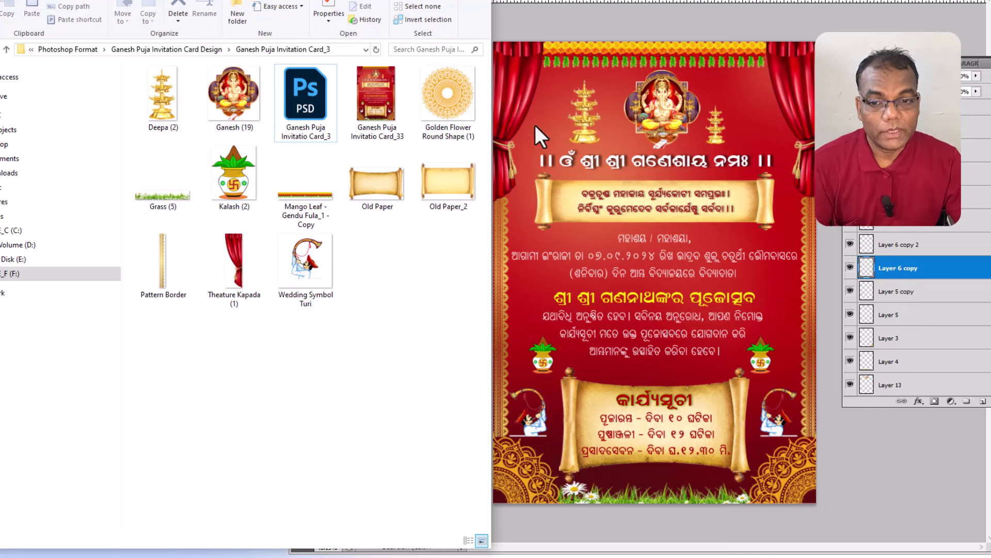
Step: Drag the curtains inward and the top and lower scroll banners up out of place
left_click(518, 89)
left_click_drag(531, 103, 587, 180)
left_click_drag(780, 107, 709, 142)
left_click_drag(763, 199, 784, 118)
left_click(728, 405)
left_click_drag(740, 405, 736, 279)
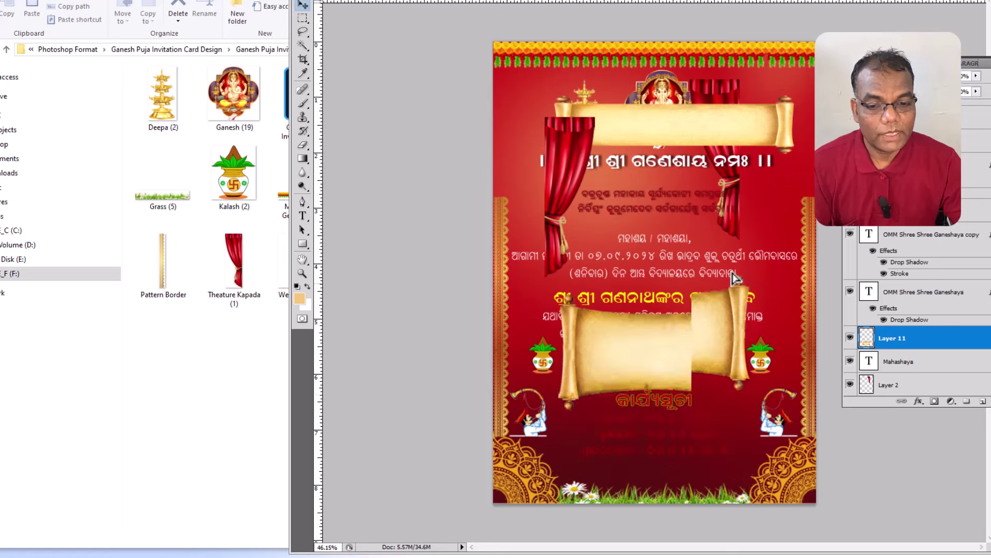
Step: Shift the right kalash and trumpet figure up, the garland down, and the red background right
left_click_drag(763, 362, 768, 302)
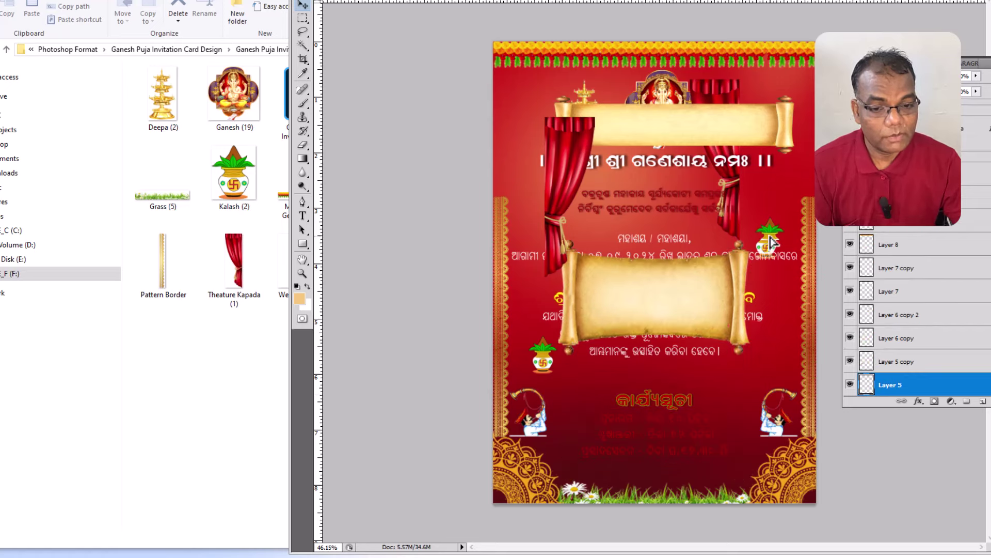
left_click_drag(773, 417, 763, 373)
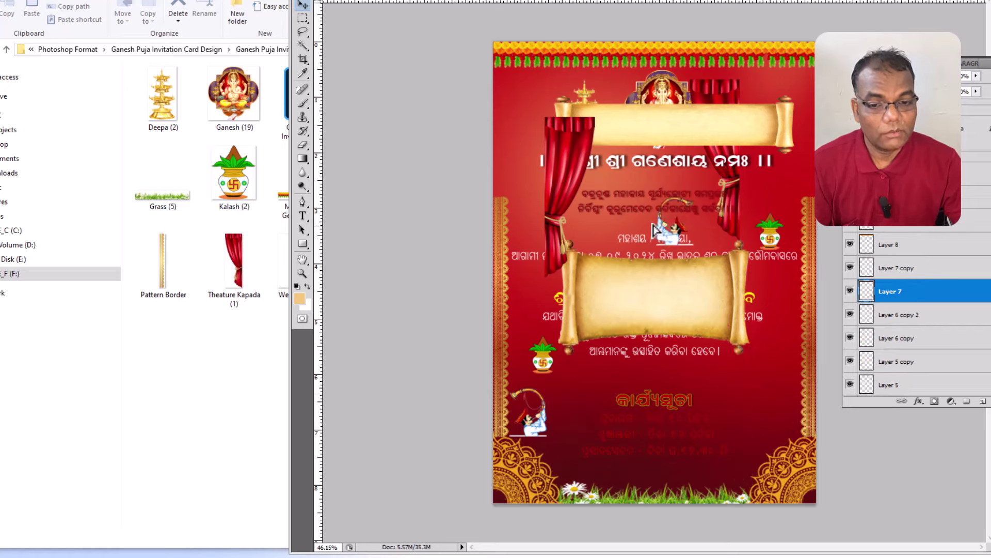
left_click_drag(599, 62, 620, 76)
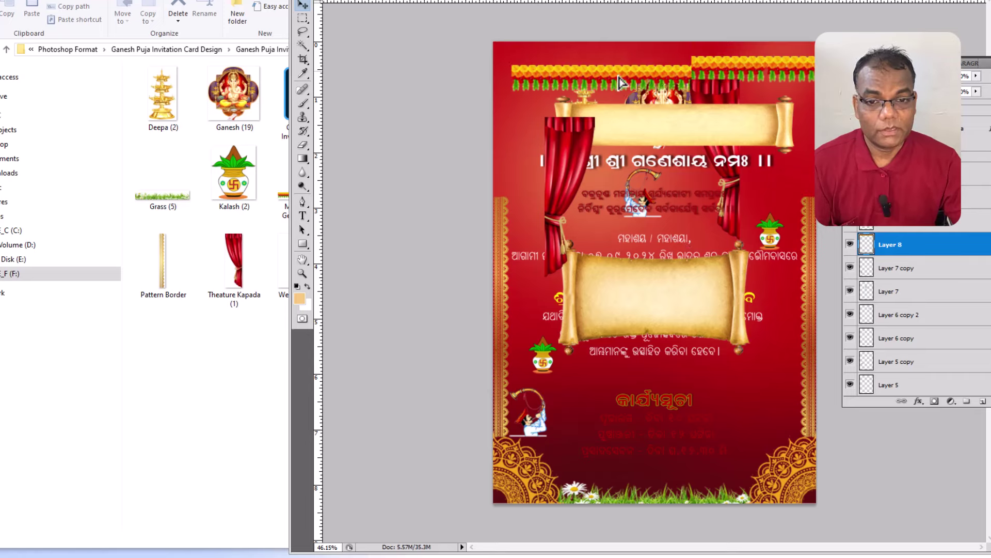
left_click_drag(517, 62, 577, 67)
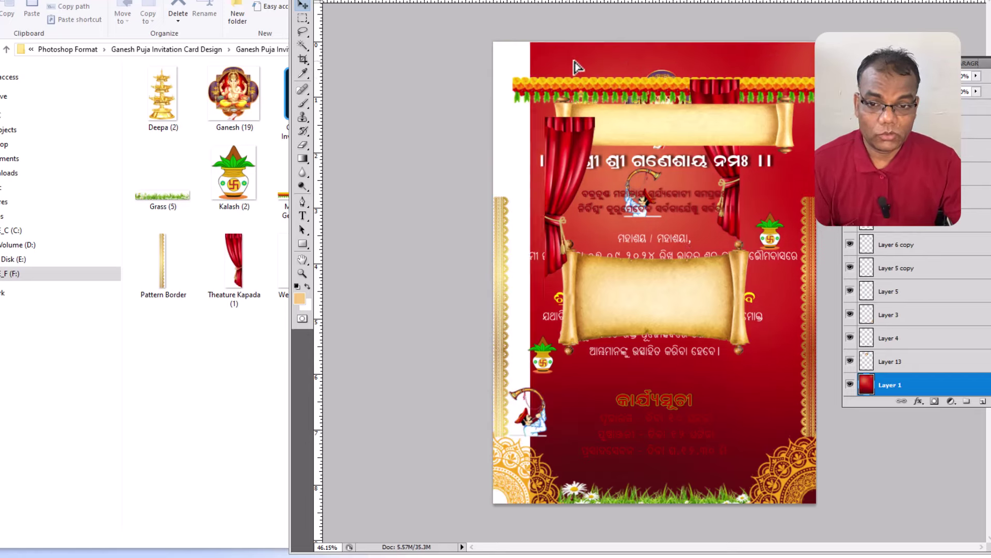
Step: Bring the asset folder to the front and select, then deselect, the Deepa (2) lamp image
left_click(180, 381)
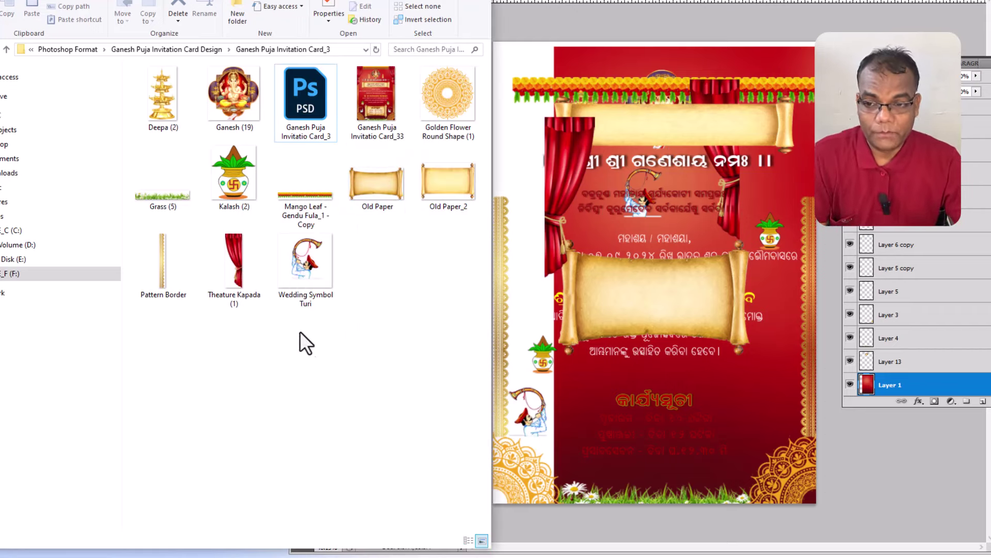
left_click(160, 119)
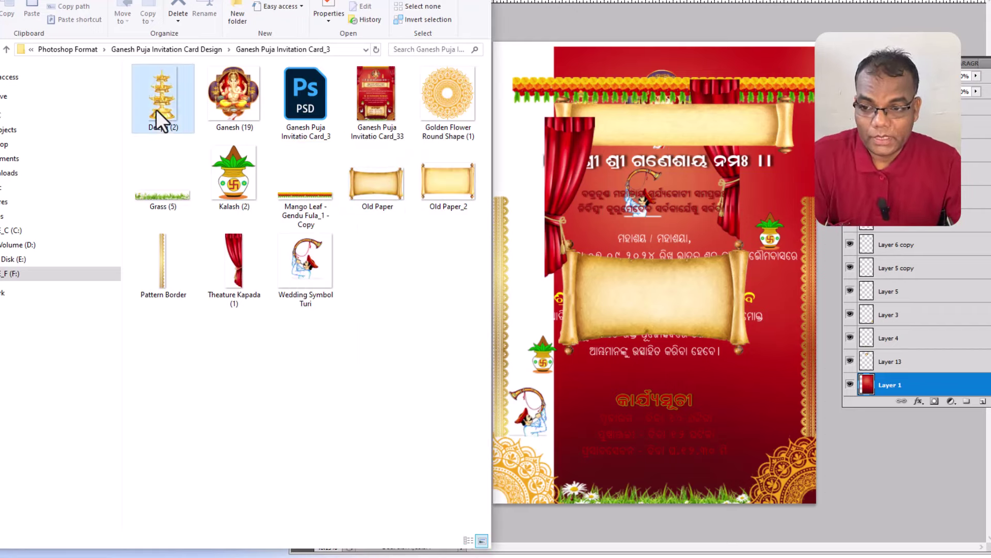
left_click(276, 371)
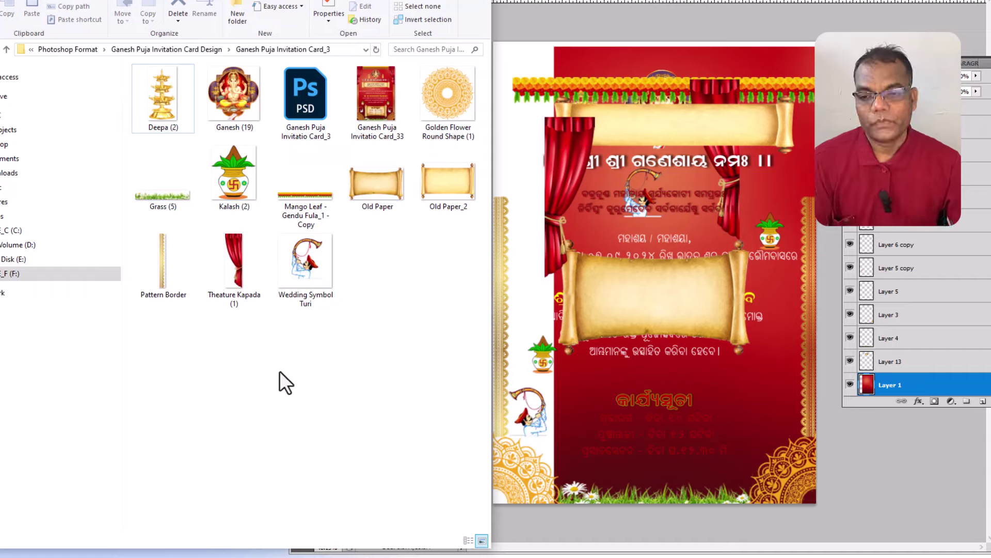